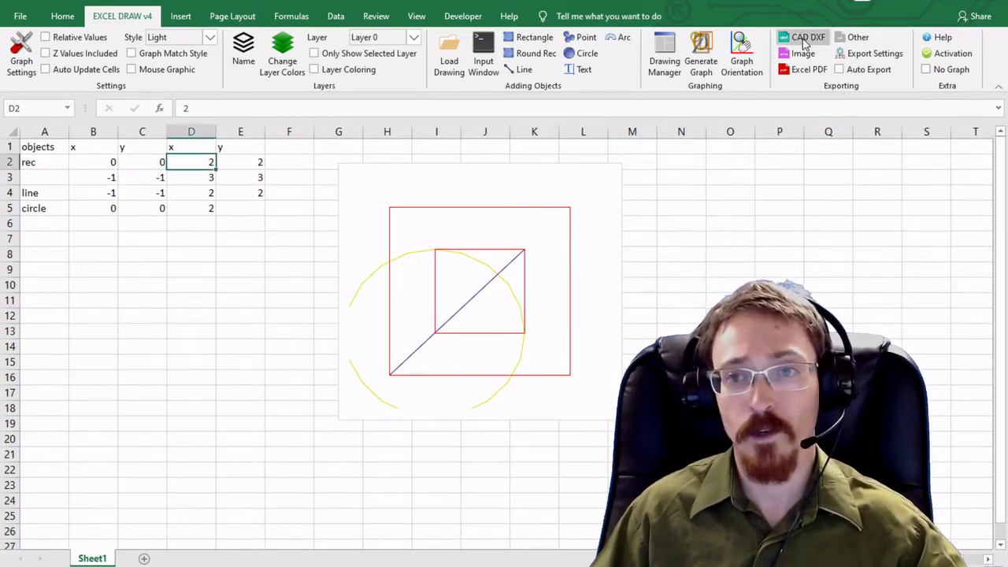
Export the sketch via CAD DXF as 'Drawing Preview-DXF.dxf' into Test Export Excel Draw, then open it
{"action": "left_click", "coordinate": [800, 38]}
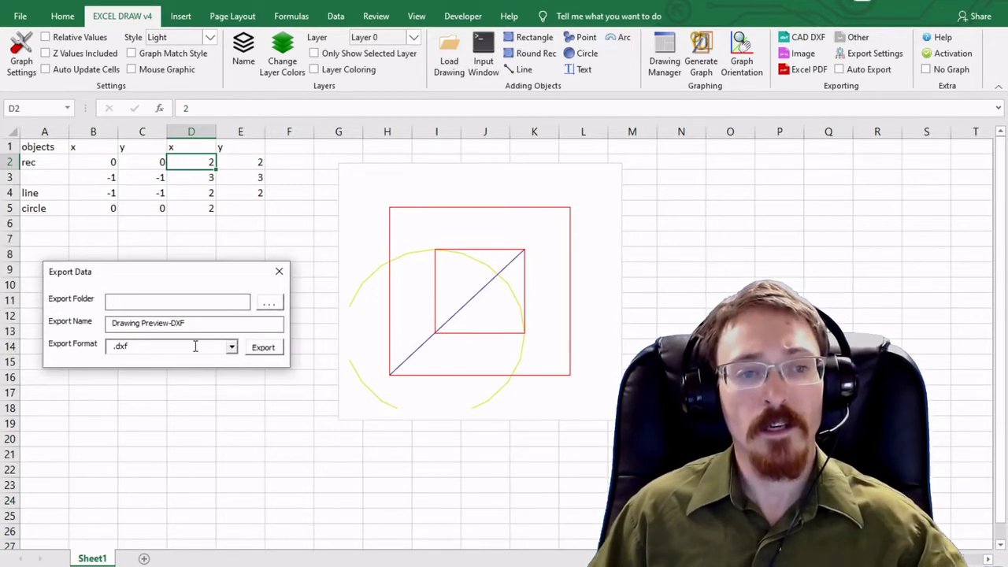
{"action": "left_click", "coordinate": [272, 304]}
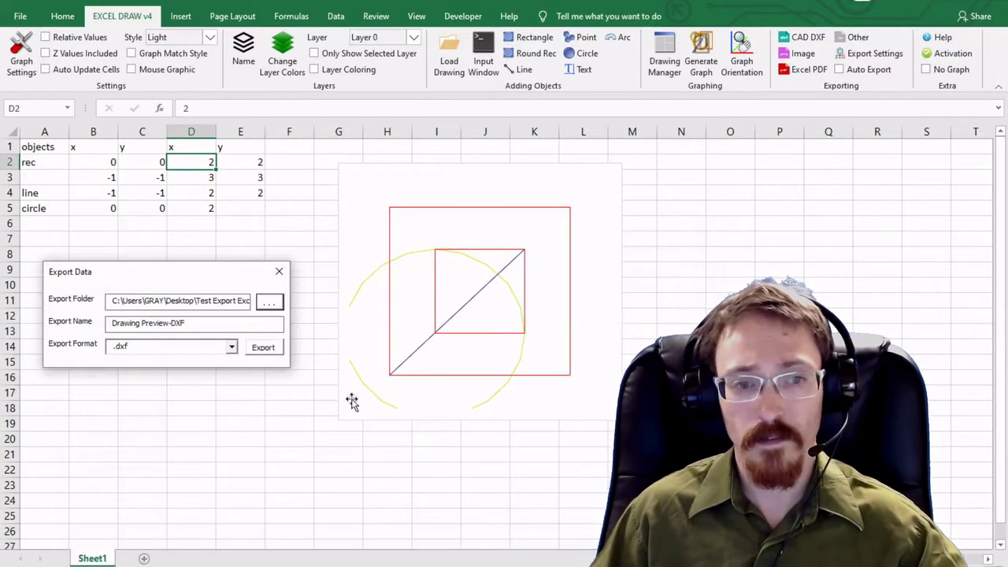
{"action": "left_click", "coordinate": [219, 324]}
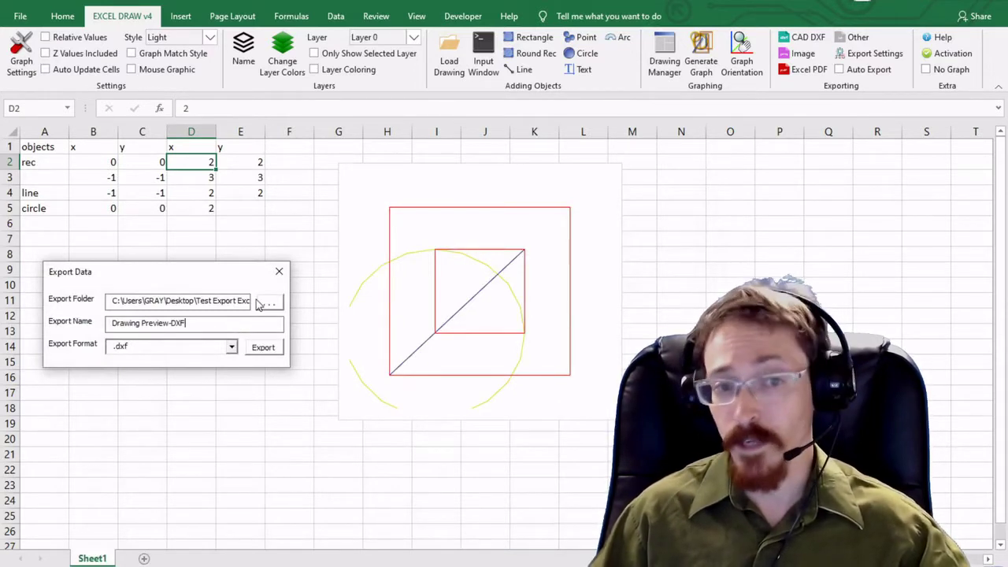
{"action": "mouse_move", "coordinate": [126, 325]}
{"action": "left_mouse_down"}
{"action": "mouse_move", "coordinate": [170, 325]}
{"action": "mouse_move", "coordinate": [229, 346]}
{"action": "left_mouse_up"}
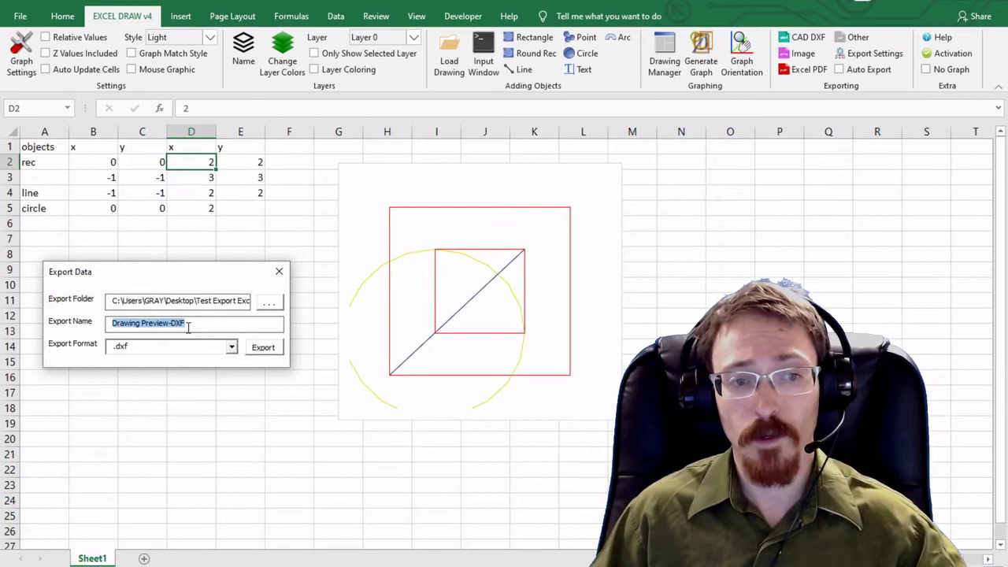
{"action": "left_click", "coordinate": [260, 352]}
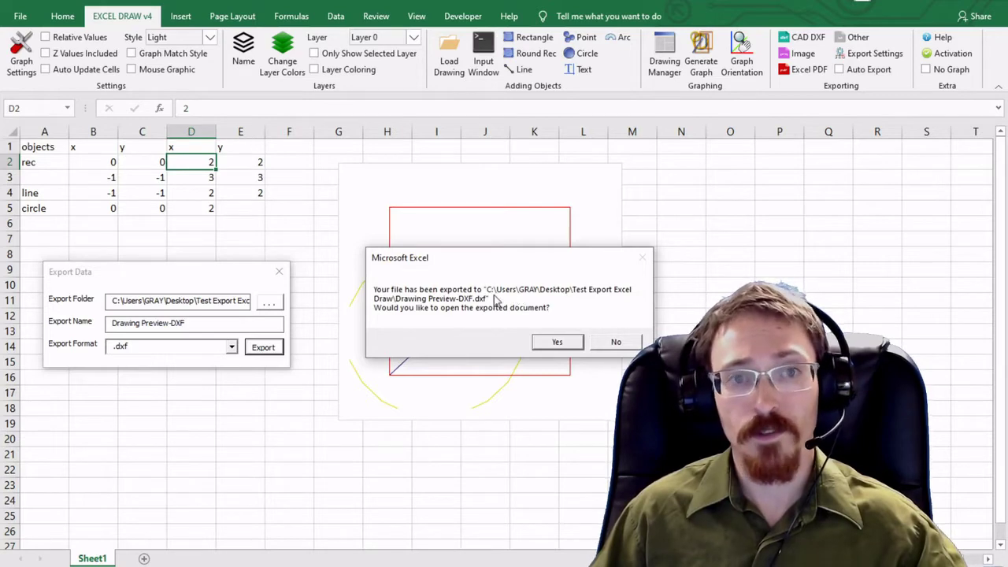
{"action": "left_click", "coordinate": [559, 344]}
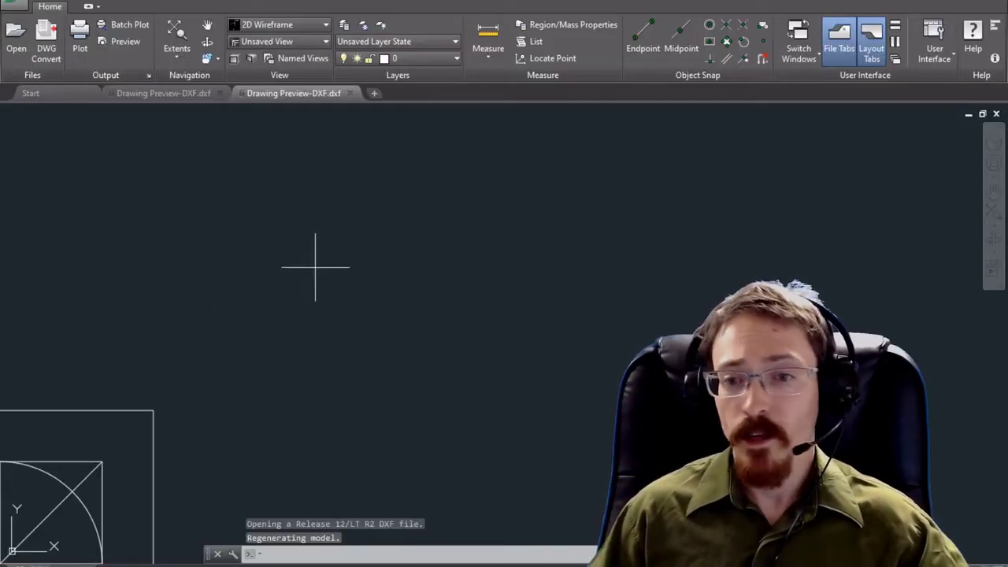
Zoom, orbit and pan in DWG TrueView to view the squares, diagonal and circle tilted in 3D
{"action": "scroll", "coordinate": [300, 337], "scroll_direction": "down", "scroll_amount": 2}
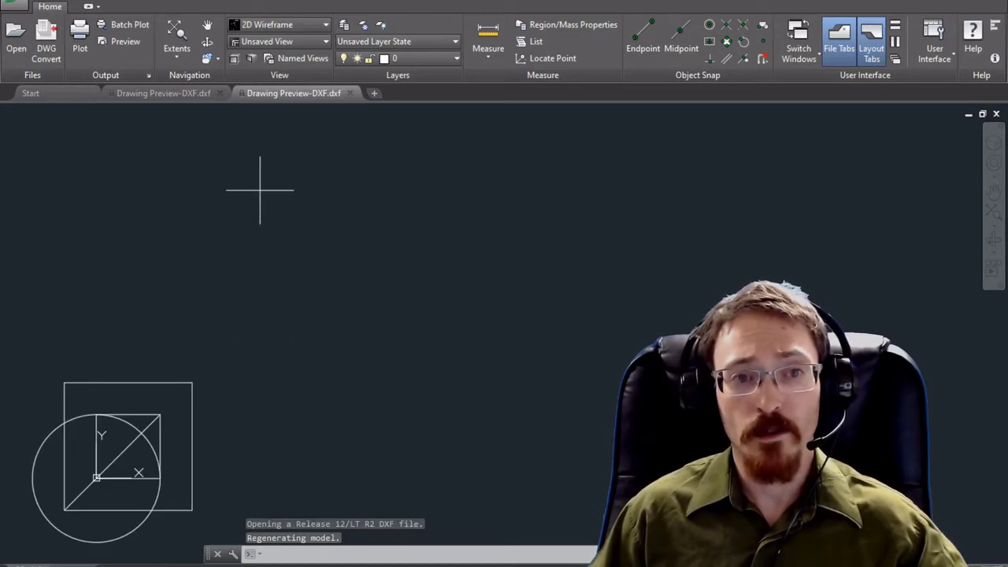
{"action": "left_click", "coordinate": [206, 41]}
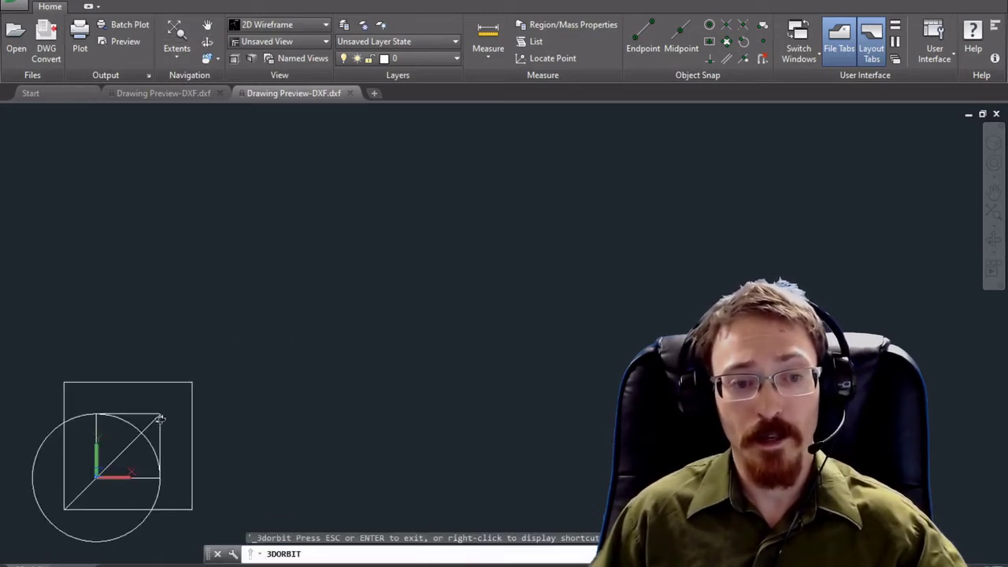
{"action": "mouse_move", "coordinate": [136, 450]}
{"action": "left_mouse_down"}
{"action": "mouse_move", "coordinate": [290, 373]}
{"action": "mouse_move", "coordinate": [183, 451]}
{"action": "mouse_move", "coordinate": [125, 526]}
{"action": "left_mouse_up"}
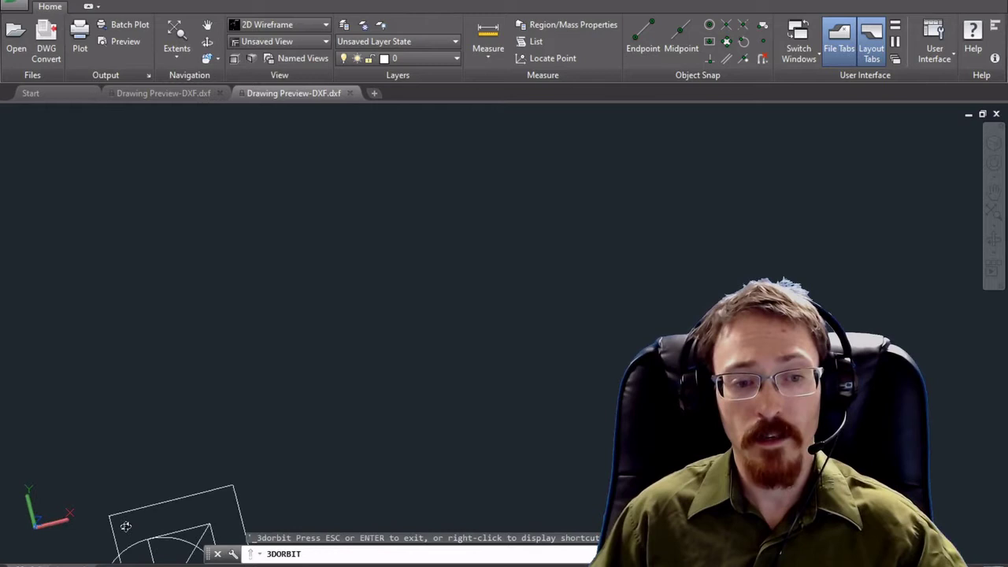
{"action": "left_click", "coordinate": [206, 24]}
{"action": "left_click_drag", "start_coordinate": [203, 468], "coordinate": [381, 192]}
{"action": "scroll", "coordinate": [434, 279], "scroll_direction": "up", "scroll_amount": 4}
{"action": "scroll", "coordinate": [434, 279], "scroll_direction": "down", "scroll_amount": 2}
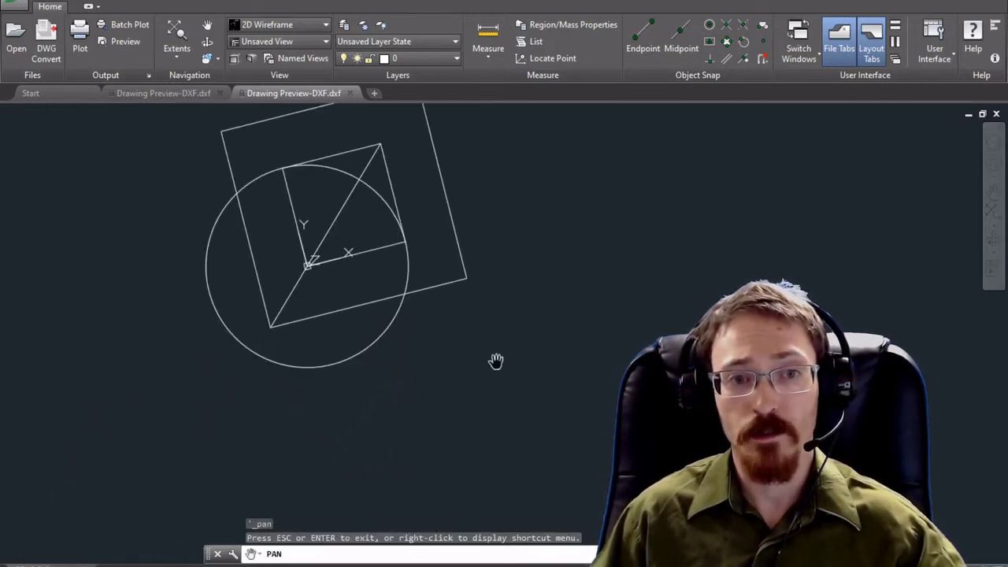
{"action": "left_click_drag", "start_coordinate": [295, 323], "coordinate": [298, 282]}
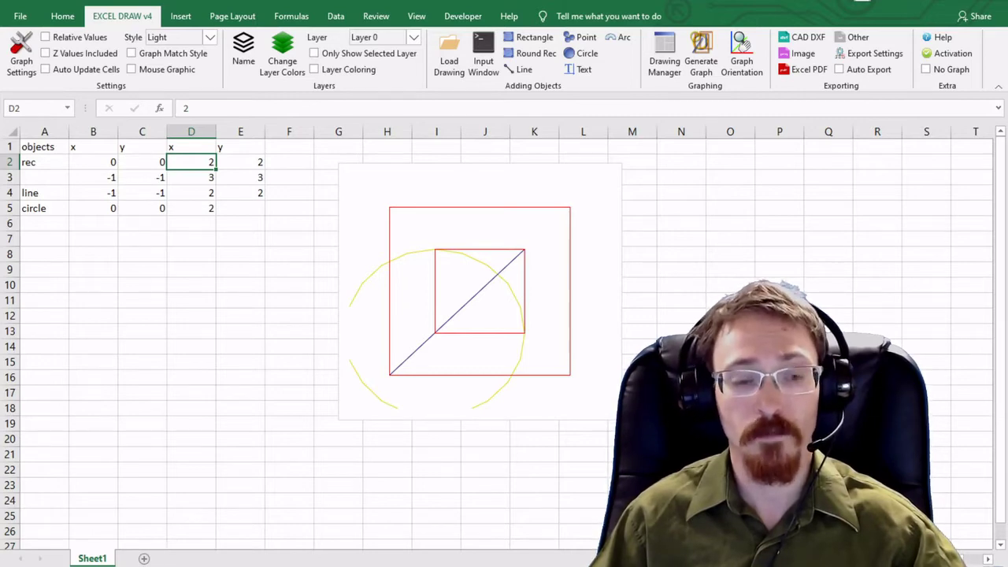
Add Sheet2 with x1, y1, z1, x2, y2, z2 data for five rectangles and two circles, selecting B2:G6
{"action": "left_click", "coordinate": [143, 559]}
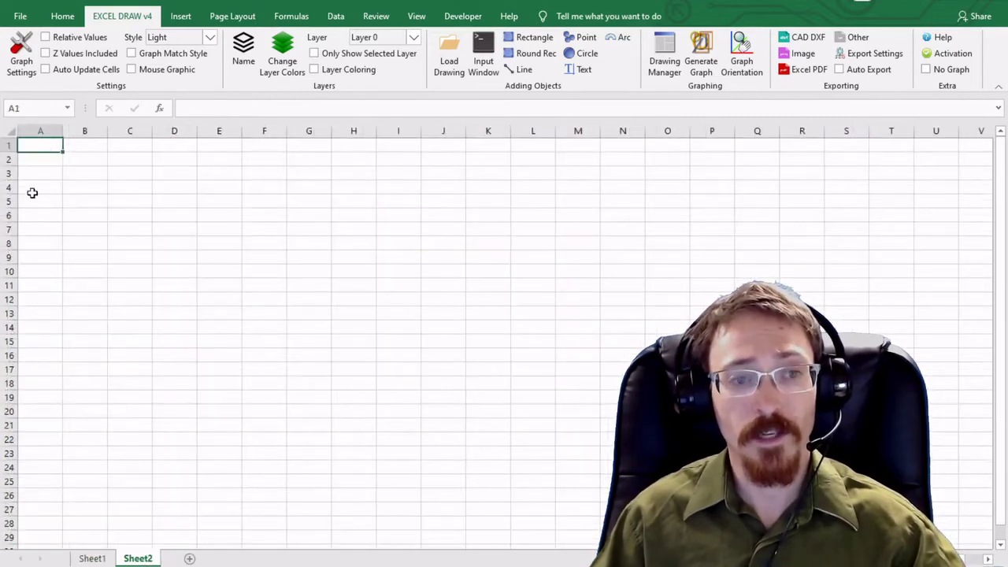
{"action": "left_click", "coordinate": [50, 161]}
{"action": "left_click", "coordinate": [46, 146]}
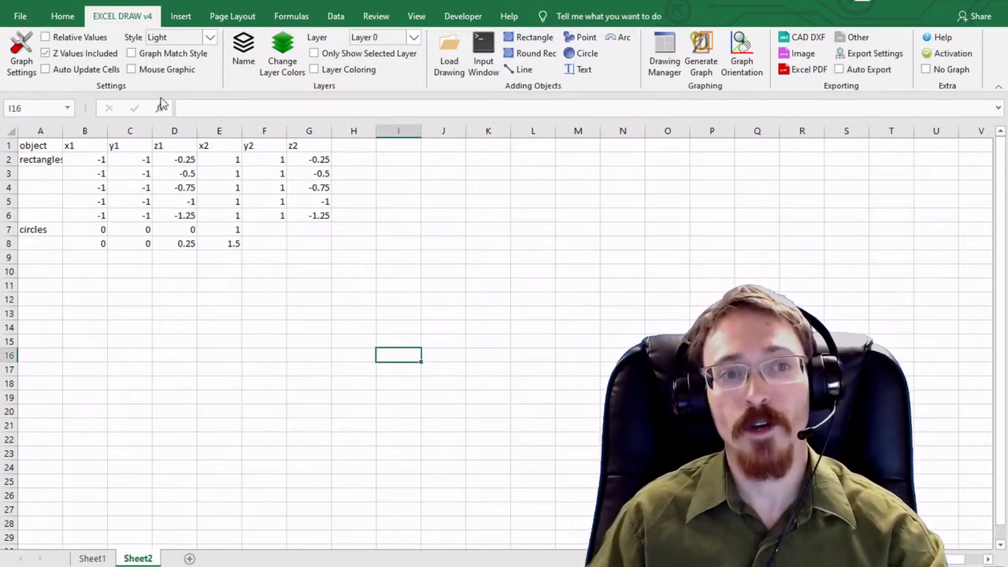
{"action": "left_click_drag", "start_coordinate": [71, 145], "coordinate": [166, 142]}
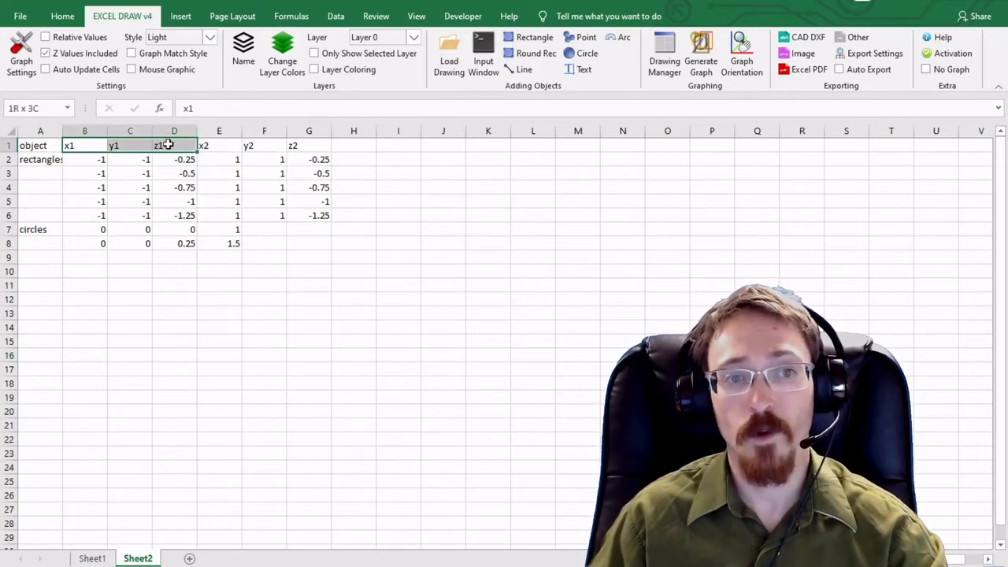
{"action": "left_click_drag", "start_coordinate": [167, 145], "coordinate": [311, 151]}
{"action": "left_click_drag", "start_coordinate": [77, 162], "coordinate": [329, 215]}
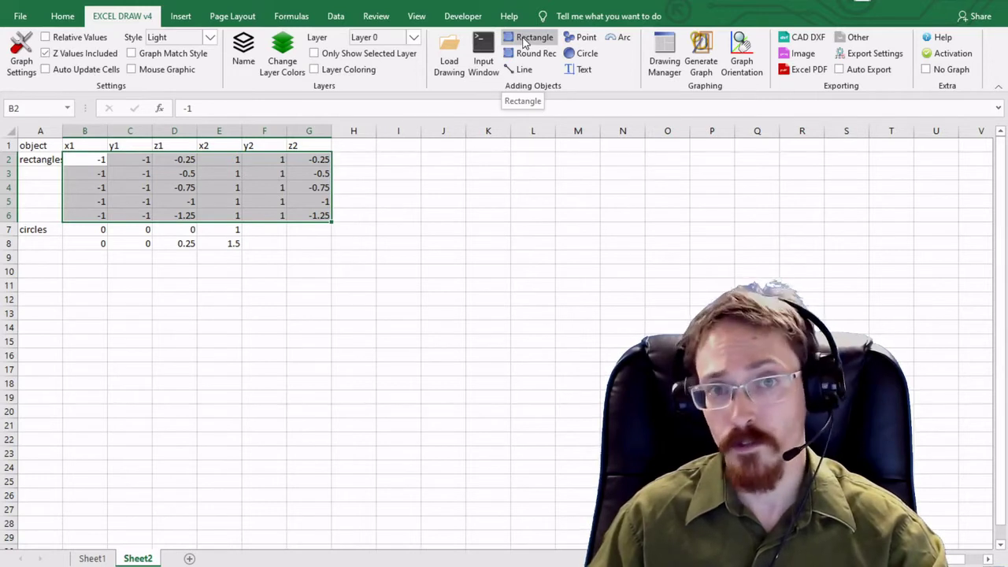
Draw the B2:G6 rows as rectangles, move the chart left, and bring up its Graph Orientation settings
{"action": "left_click", "coordinate": [524, 41]}
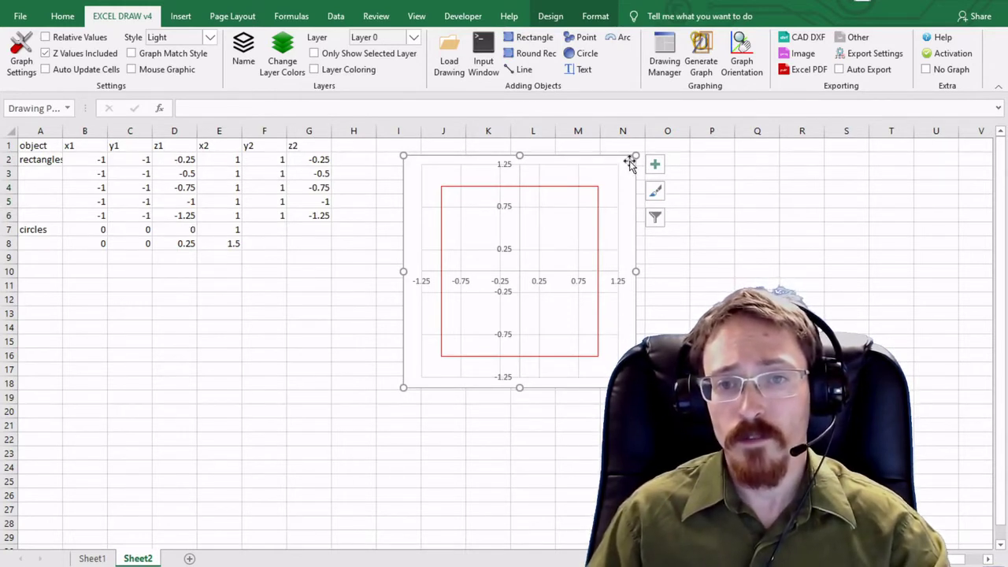
{"action": "left_click_drag", "start_coordinate": [629, 161], "coordinate": [434, 231]}
{"action": "left_click", "coordinate": [77, 158]}
{"action": "left_click_drag", "start_coordinate": [77, 157], "coordinate": [145, 230]}
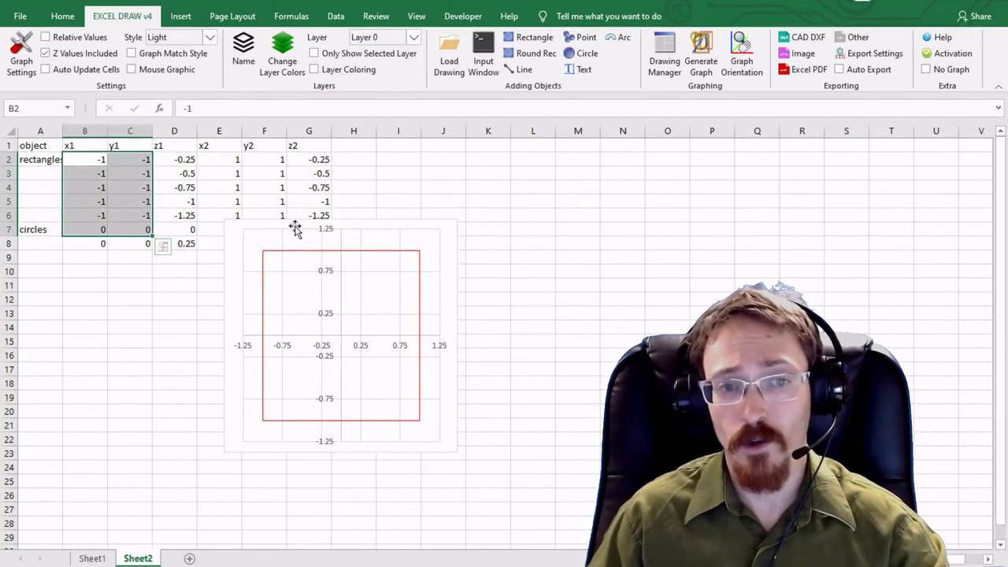
{"action": "left_click", "coordinate": [230, 226]}
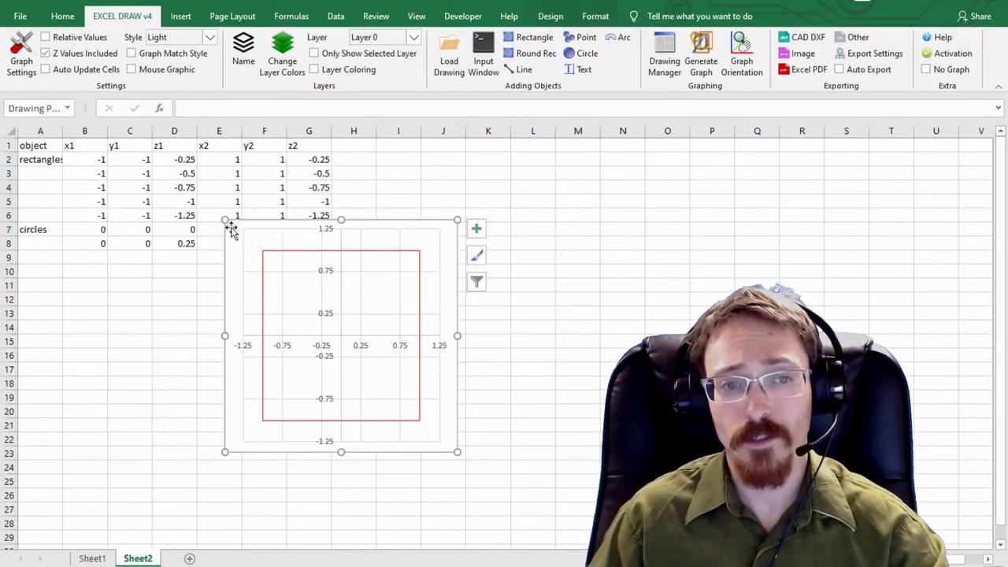
{"action": "left_click", "coordinate": [743, 49]}
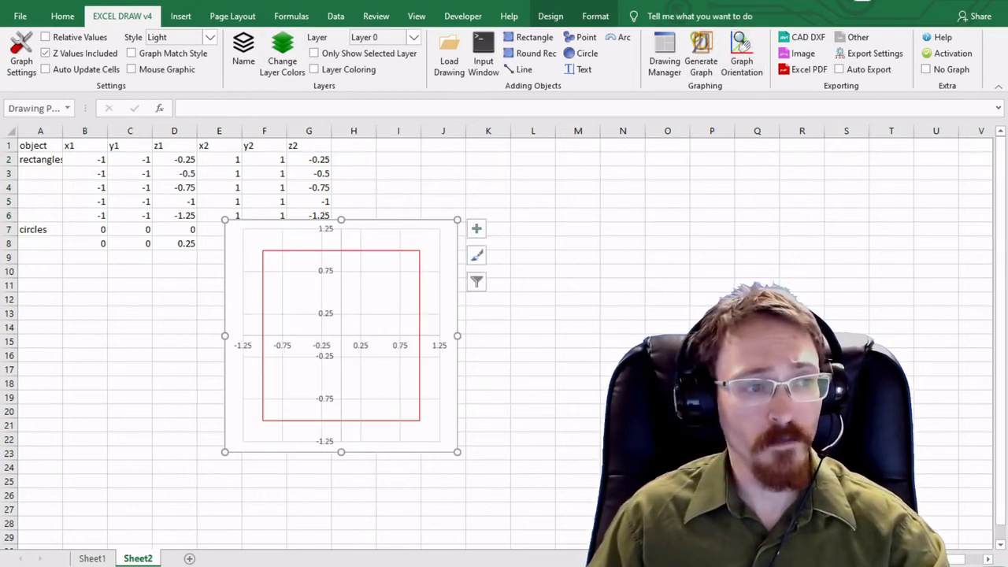
Hide gridlines, set X rotation 30°, Y rotation 45°, zoom 0.158, and move the chart right of the data
{"action": "left_click_drag", "start_coordinate": [515, 142], "coordinate": [582, 126]}
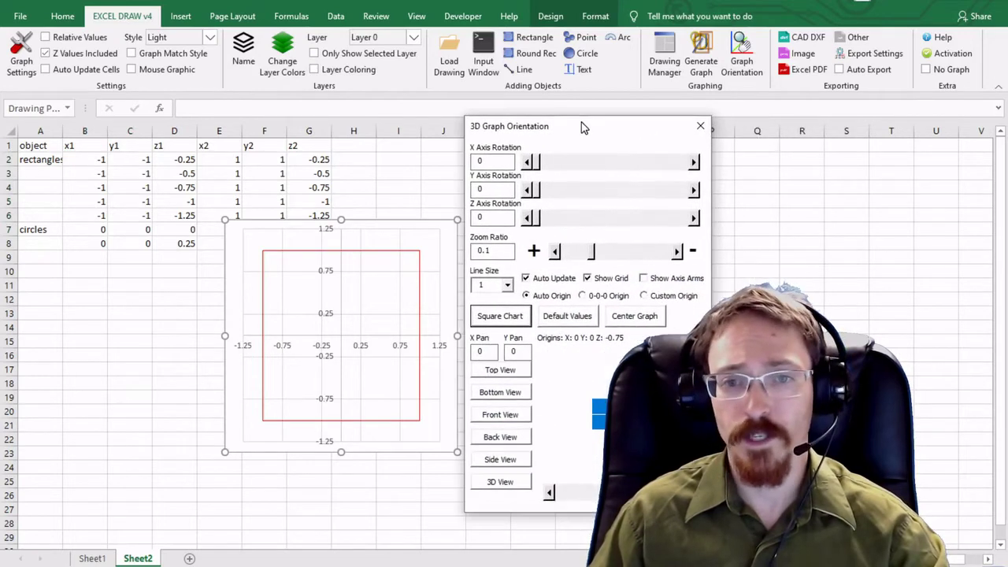
{"action": "left_click", "coordinate": [589, 280]}
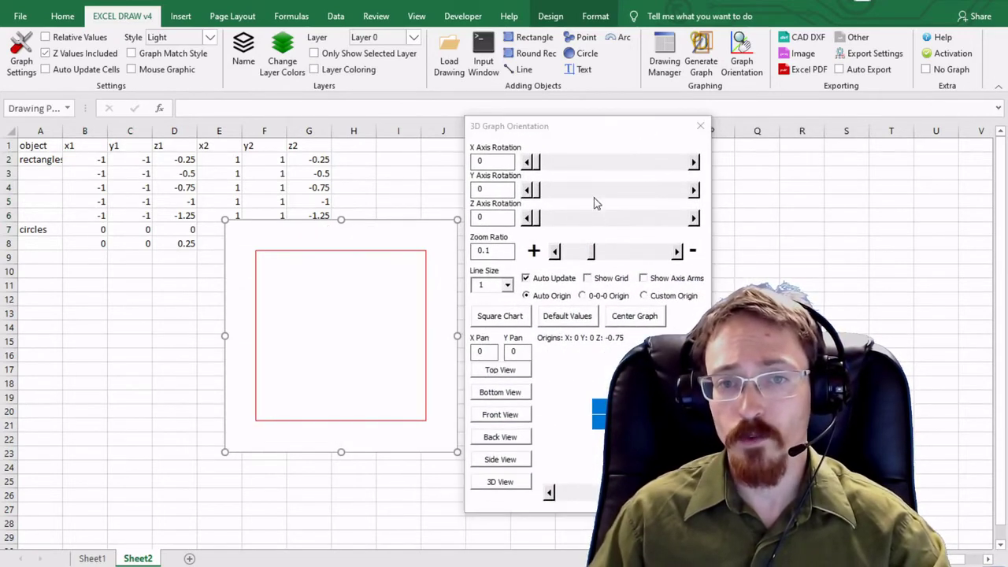
{"action": "left_click", "coordinate": [618, 191]}
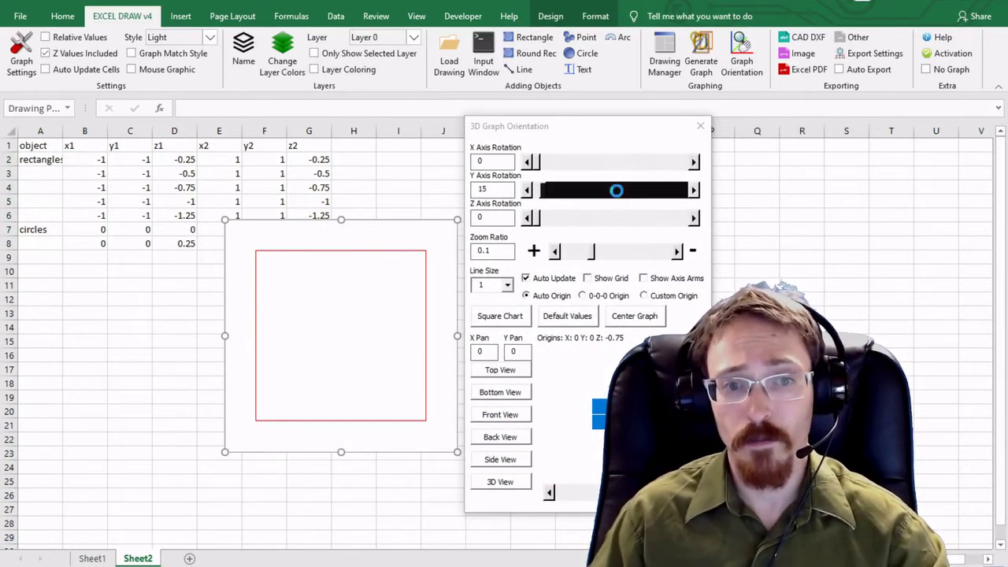
{"action": "left_click", "coordinate": [618, 191]}
{"action": "left_click", "coordinate": [619, 191]}
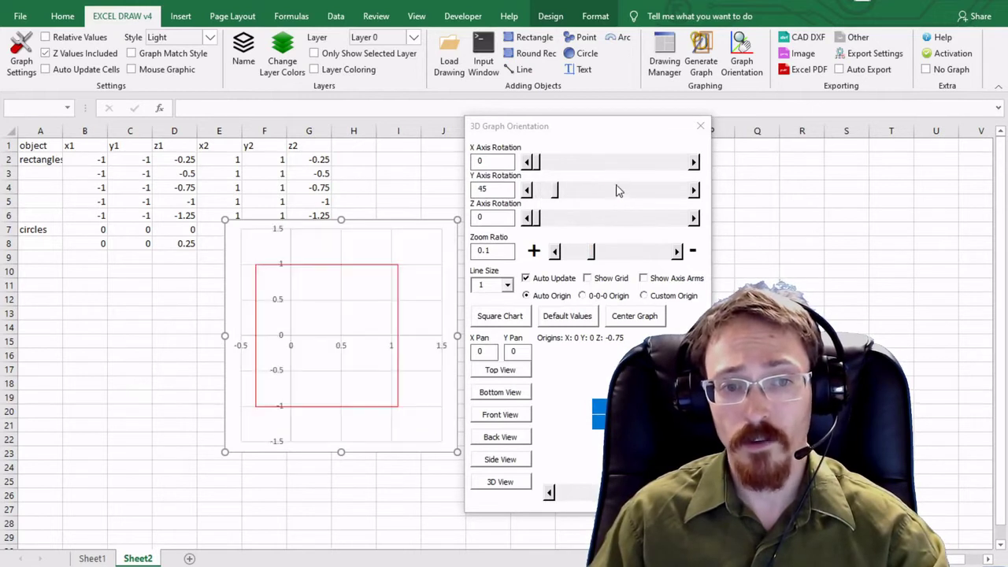
{"action": "left_click", "coordinate": [614, 162]}
{"action": "left_click", "coordinate": [615, 164]}
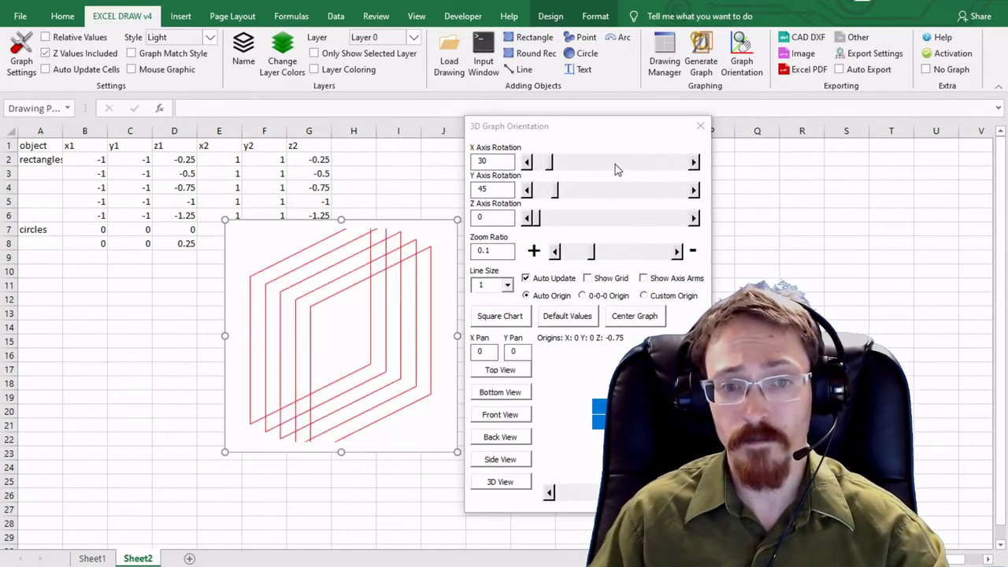
{"action": "left_click_drag", "start_coordinate": [594, 252], "coordinate": [611, 260]}
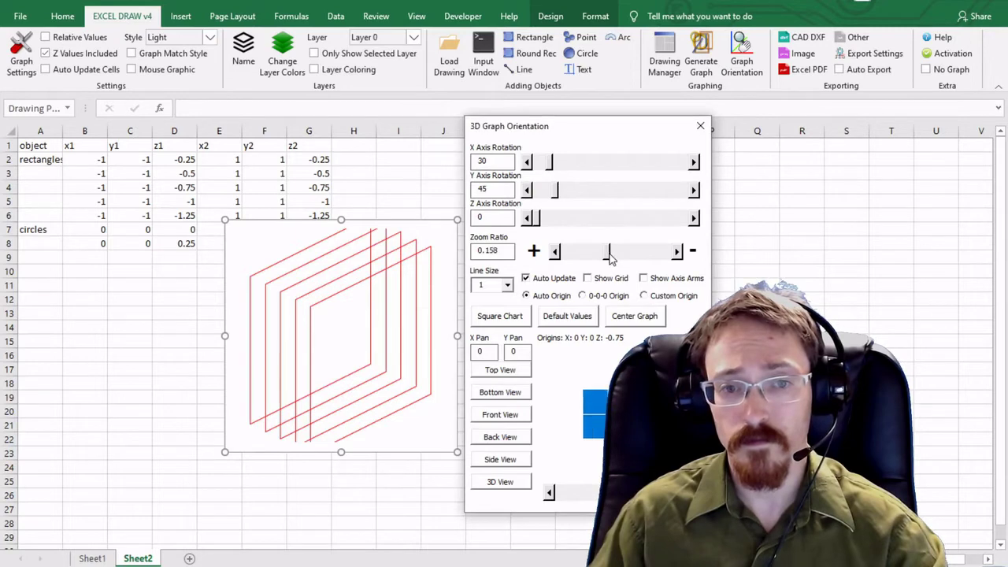
{"action": "left_click", "coordinate": [700, 126]}
{"action": "left_click_drag", "start_coordinate": [457, 221], "coordinate": [617, 181]}
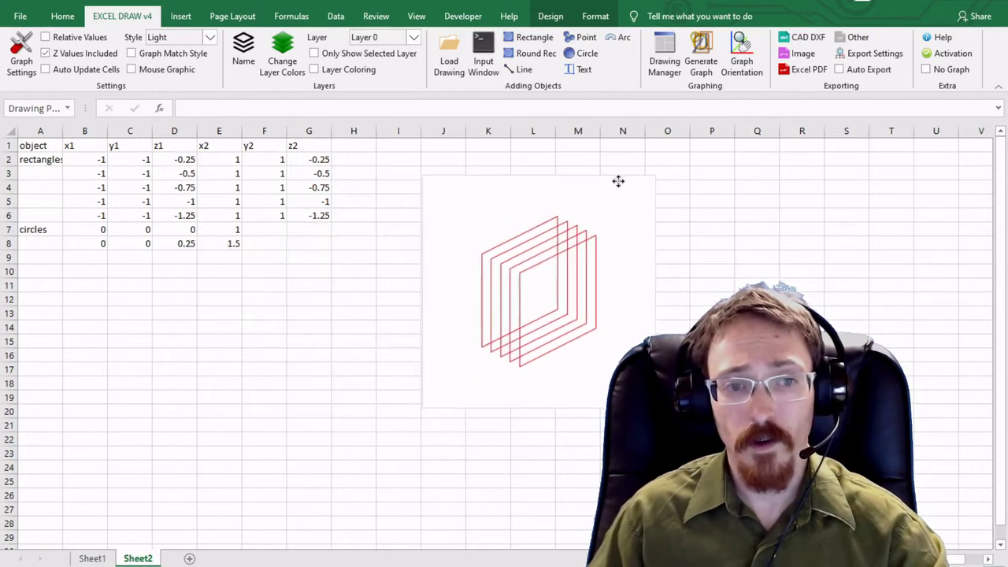
Fill the circle rows down to row 17 (z1 0 to 2.5, x2 1 to 6) and draw B7:E17 as circles
{"action": "left_click_drag", "start_coordinate": [95, 231], "coordinate": [249, 378]}
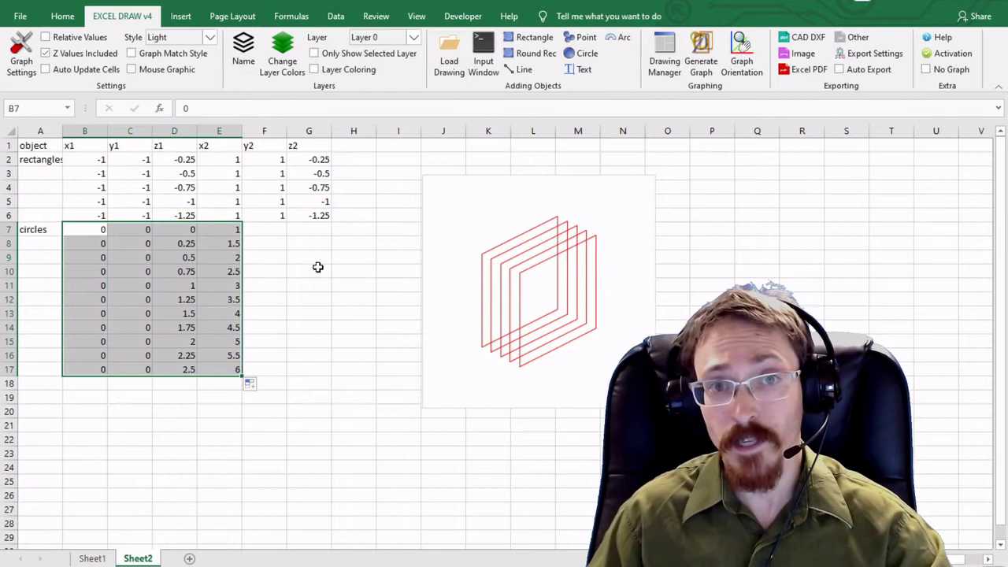
{"action": "left_click", "coordinate": [90, 232]}
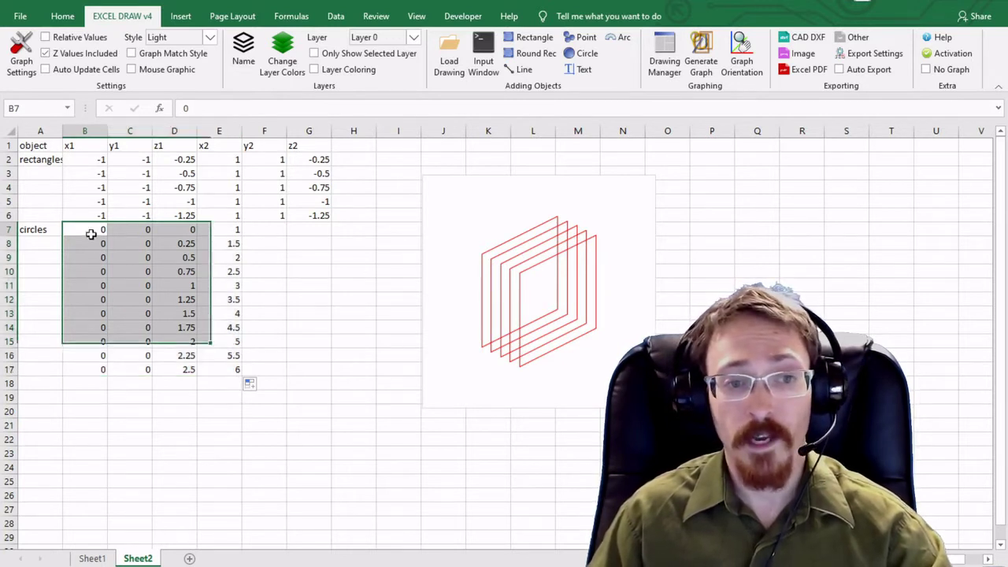
{"action": "left_click", "coordinate": [114, 230]}
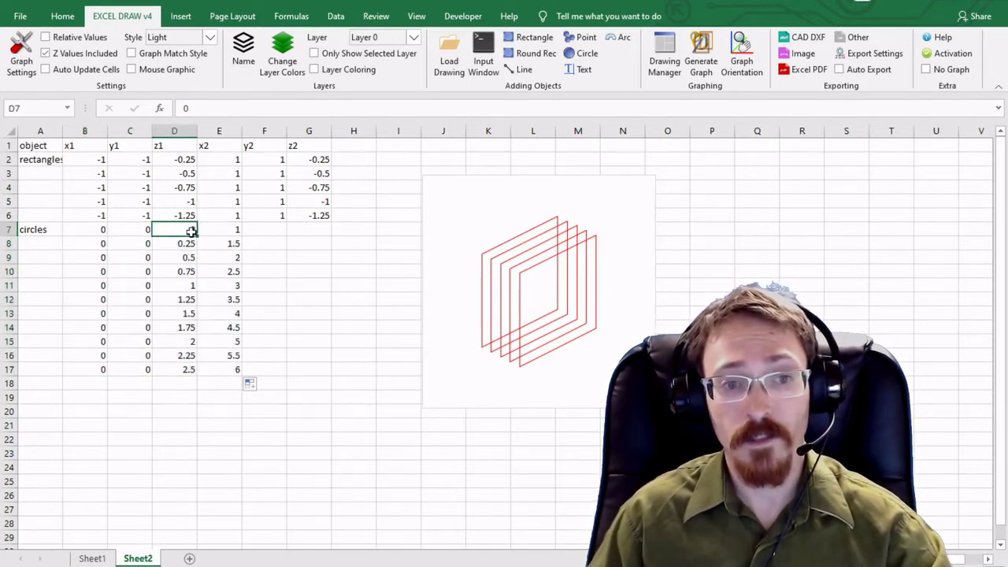
{"action": "left_click", "coordinate": [222, 148]}
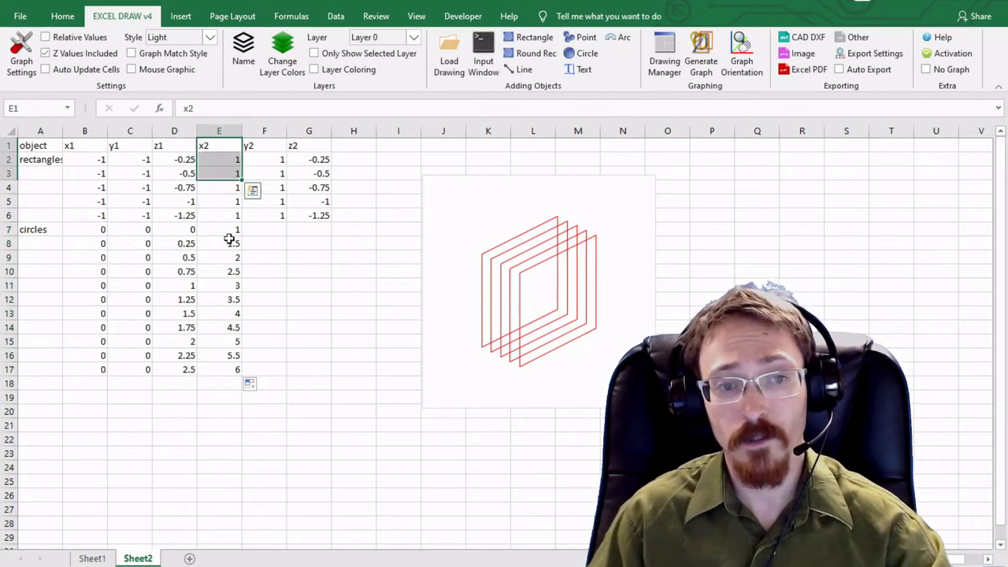
{"action": "left_click_drag", "start_coordinate": [228, 229], "coordinate": [219, 376]}
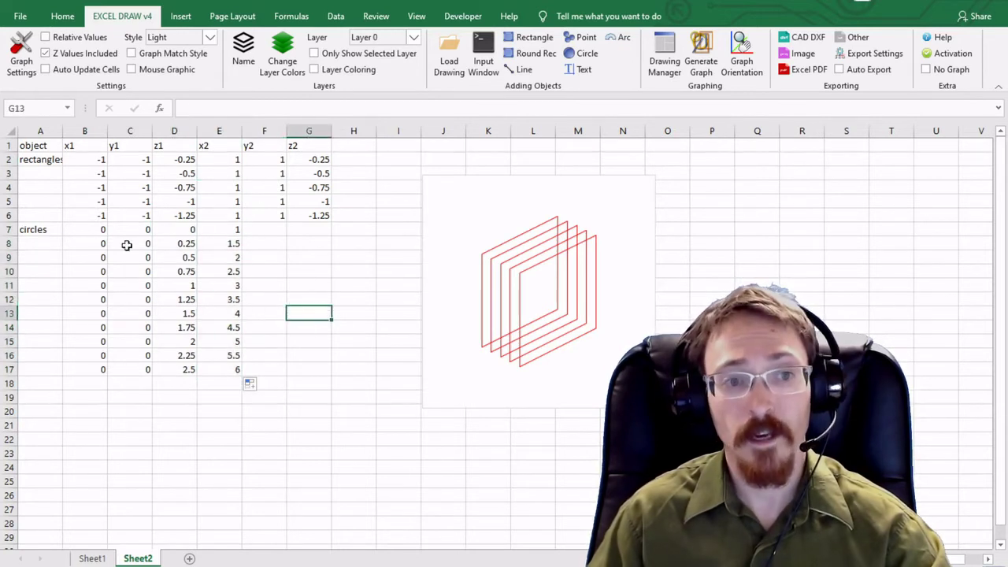
{"action": "left_click_drag", "start_coordinate": [94, 230], "coordinate": [223, 366]}
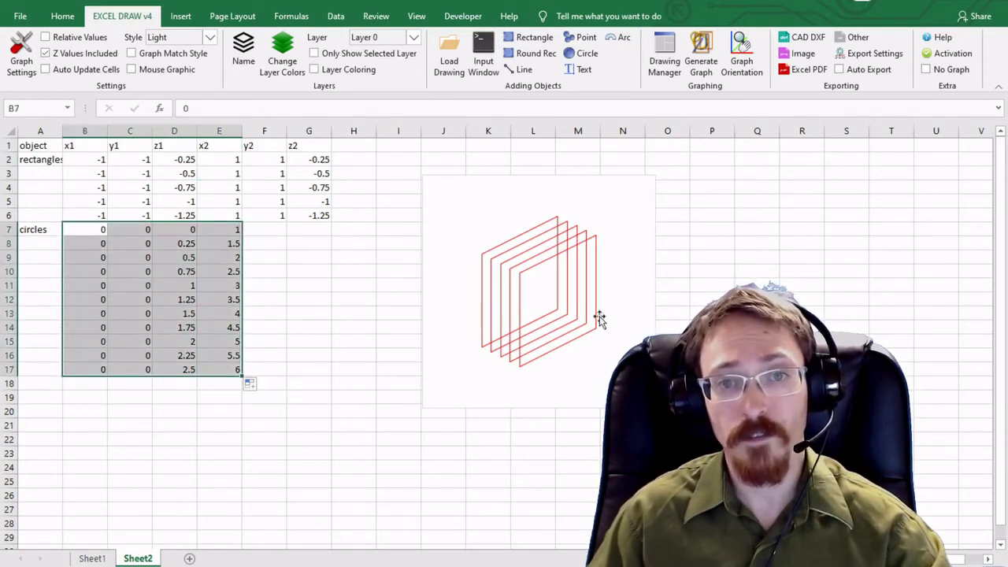
{"action": "left_click", "coordinate": [579, 55]}
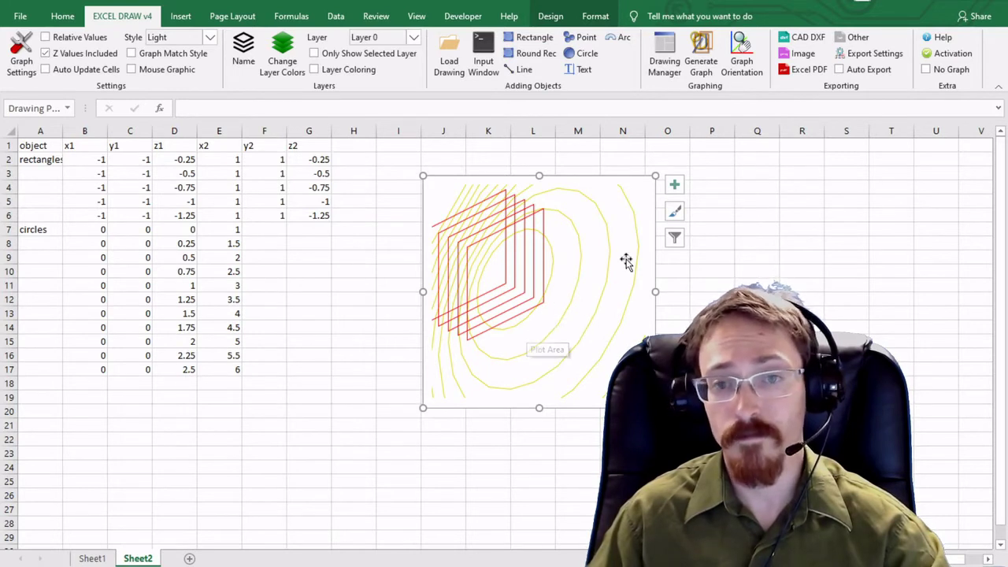
Set the chart's Y rotation to 15°, X rotation to 90° and zoom ratio to 1.0884
{"action": "left_click", "coordinate": [756, 63]}
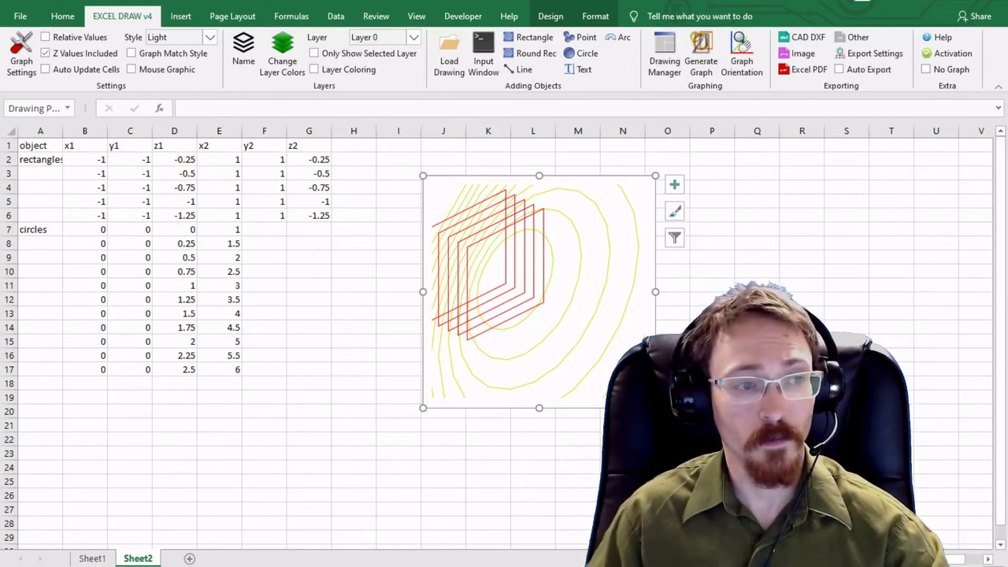
{"action": "left_click_drag", "start_coordinate": [288, 137], "coordinate": [258, 137]}
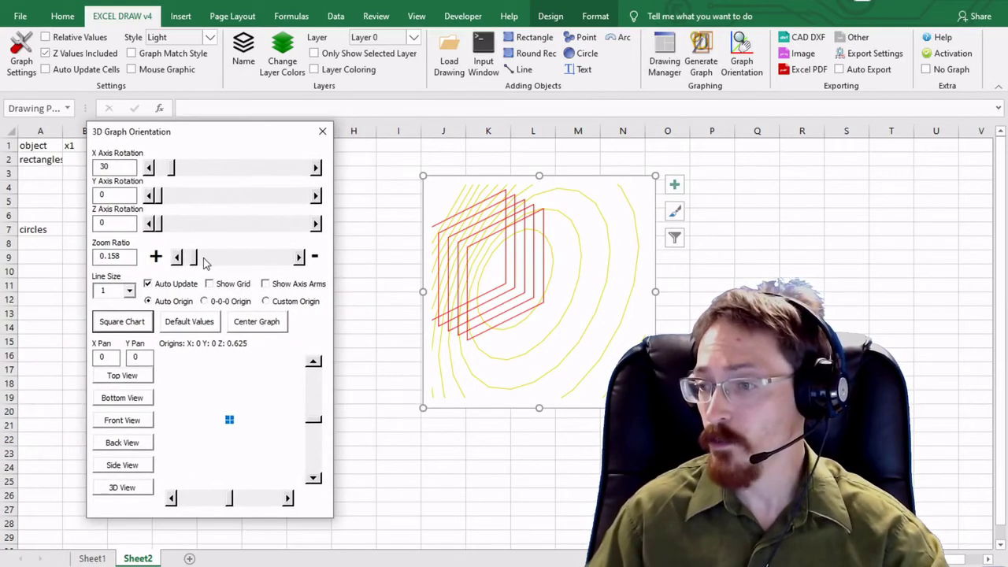
{"action": "left_click_drag", "start_coordinate": [204, 264], "coordinate": [236, 264]}
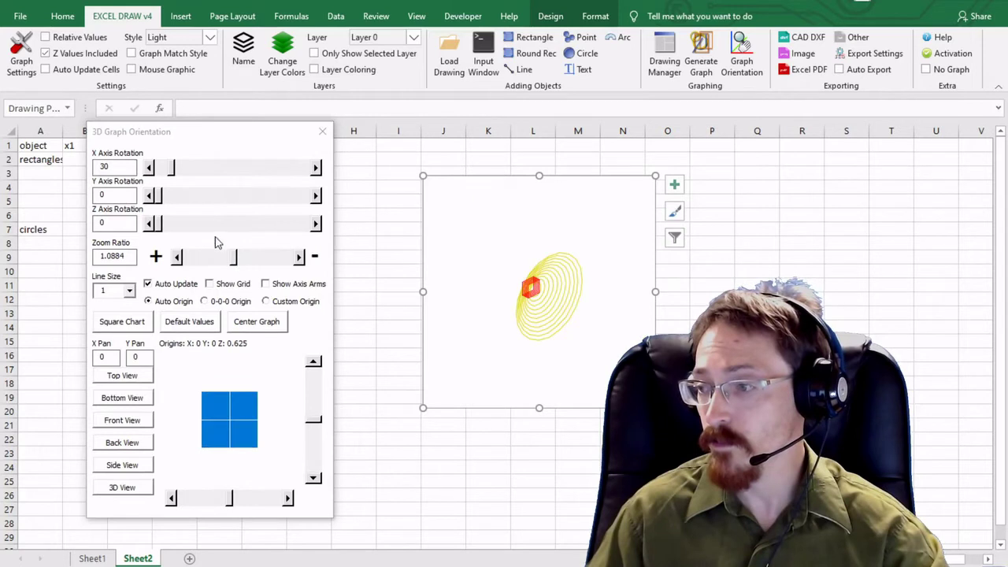
{"action": "left_click", "coordinate": [216, 196]}
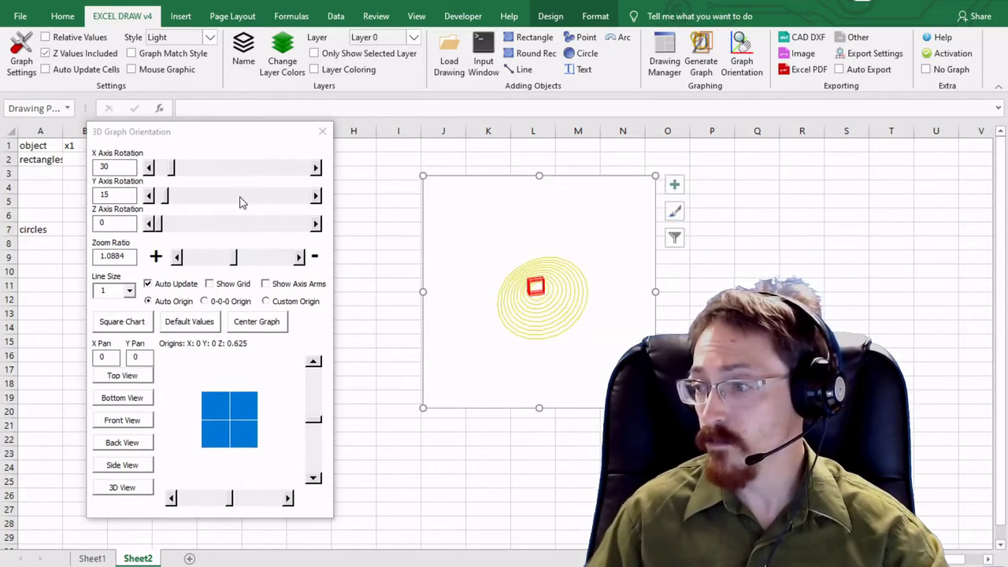
{"action": "left_click", "coordinate": [246, 180]}
{"action": "left_click", "coordinate": [256, 174]}
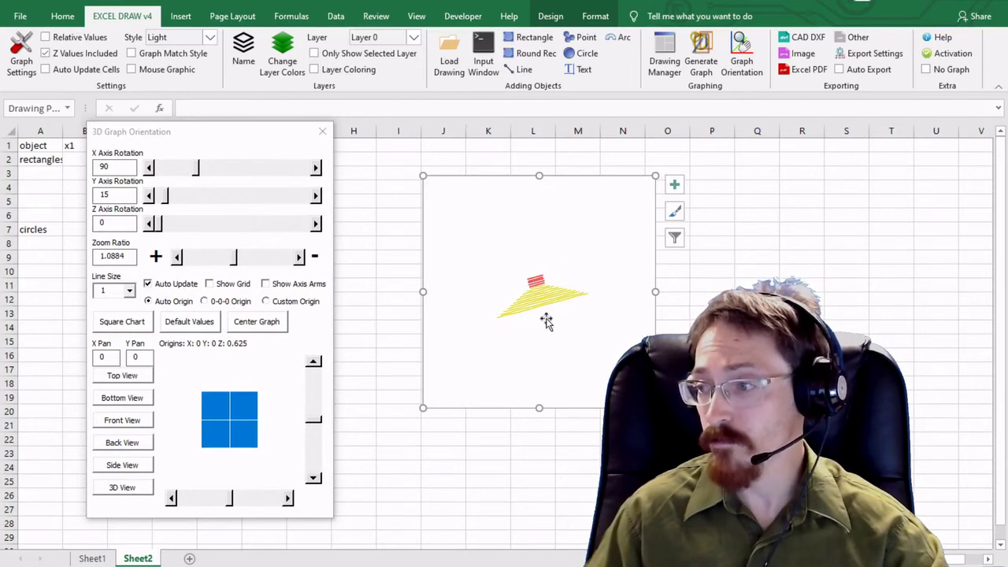
{"action": "left_click_drag", "start_coordinate": [240, 258], "coordinate": [212, 262]}
Export the drawing as 'Drawing Preview-DXF cricles.dxf' into the export folder and open it in DWG TrueView
{"action": "left_click", "coordinate": [436, 198]}
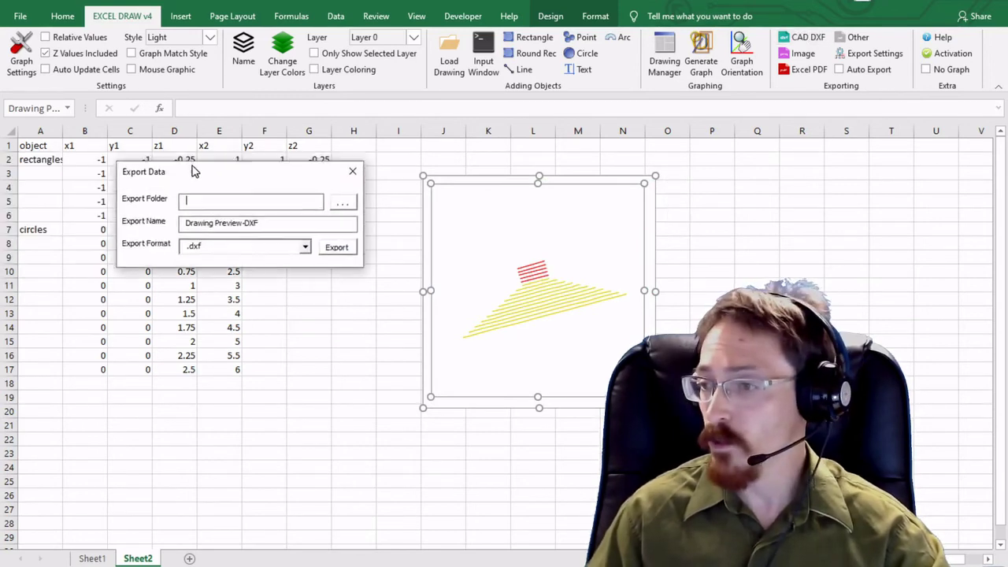
{"action": "left_click", "coordinate": [340, 224]}
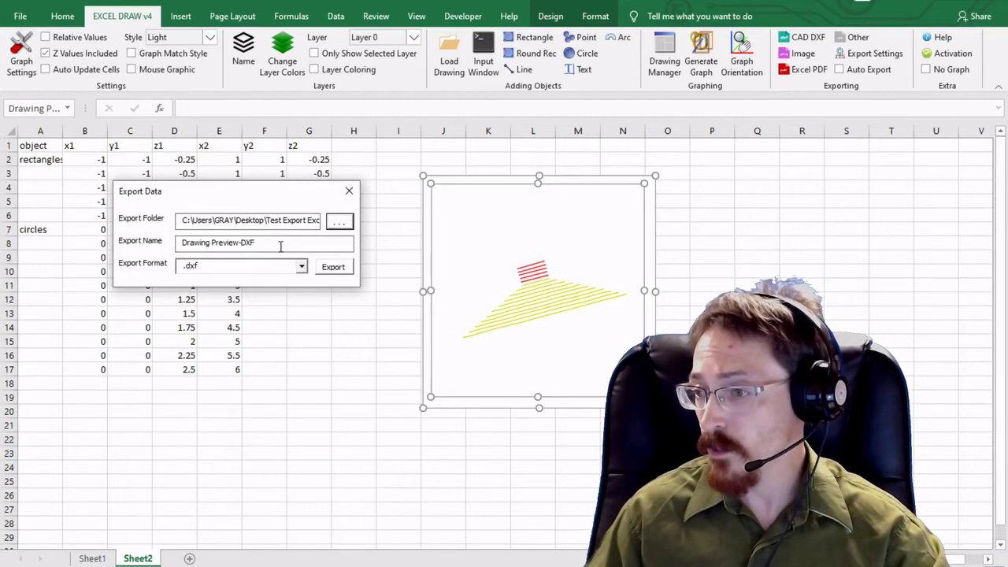
{"action": "type", "text": "circles"}
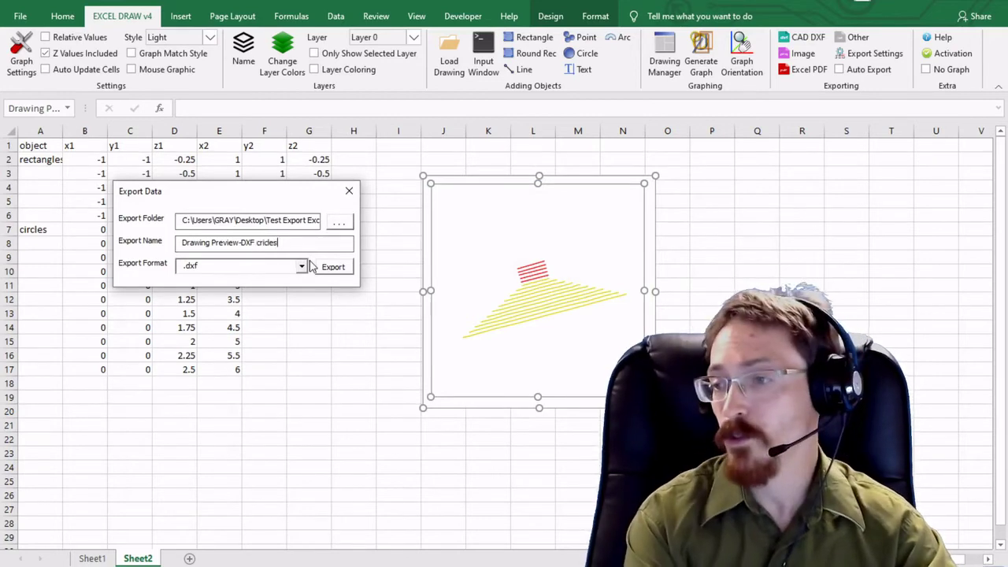
{"action": "key", "text": "Tab"}
{"action": "left_click", "coordinate": [337, 268]}
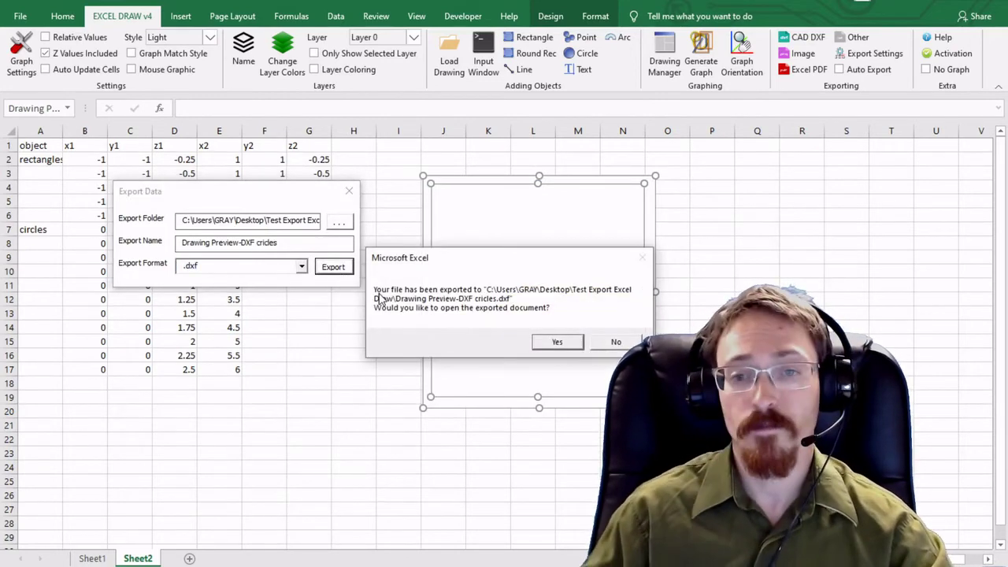
{"action": "left_click", "coordinate": [556, 339]}
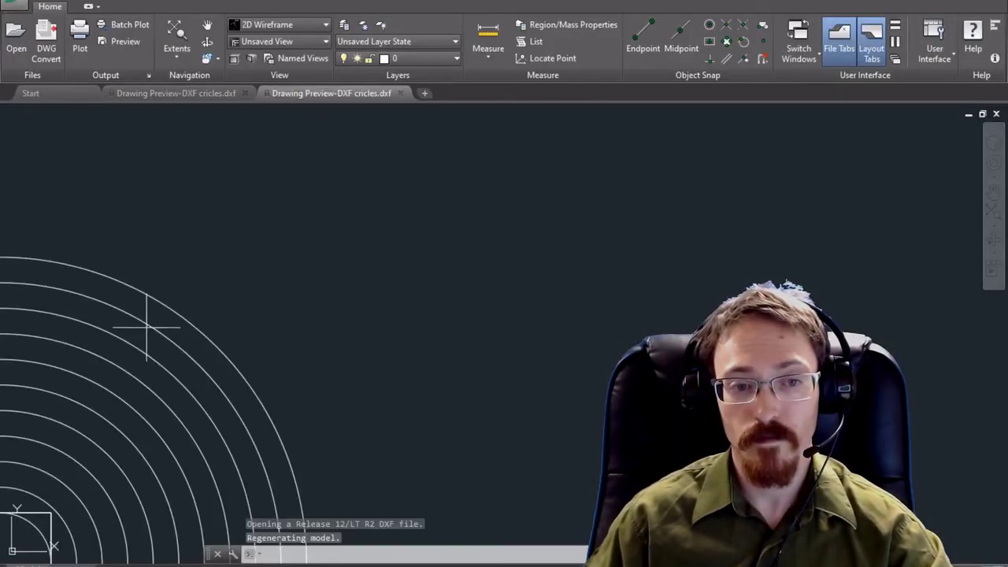
Zoom out, pan and orbit to show the eleven circles funnelling above the five stacked rectangles
{"action": "scroll", "coordinate": [146, 327], "scroll_direction": "down", "scroll_amount": 3}
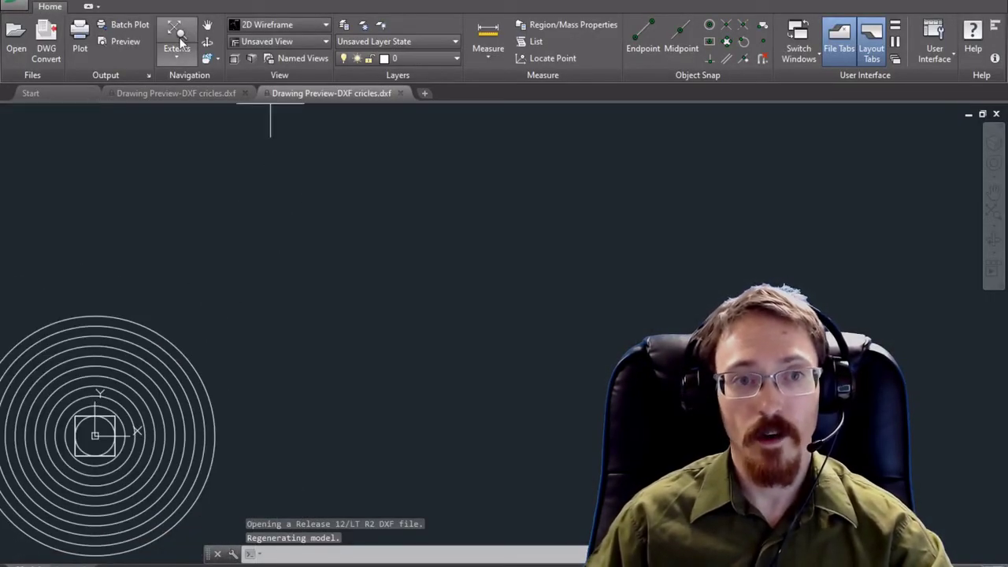
{"action": "left_click", "coordinate": [207, 24]}
{"action": "left_click_drag", "start_coordinate": [176, 431], "coordinate": [366, 298]}
{"action": "left_click", "coordinate": [207, 59]}
{"action": "left_click_drag", "start_coordinate": [342, 415], "coordinate": [315, 272]}
{"action": "scroll", "coordinate": [315, 272], "scroll_direction": "up", "scroll_amount": 5}
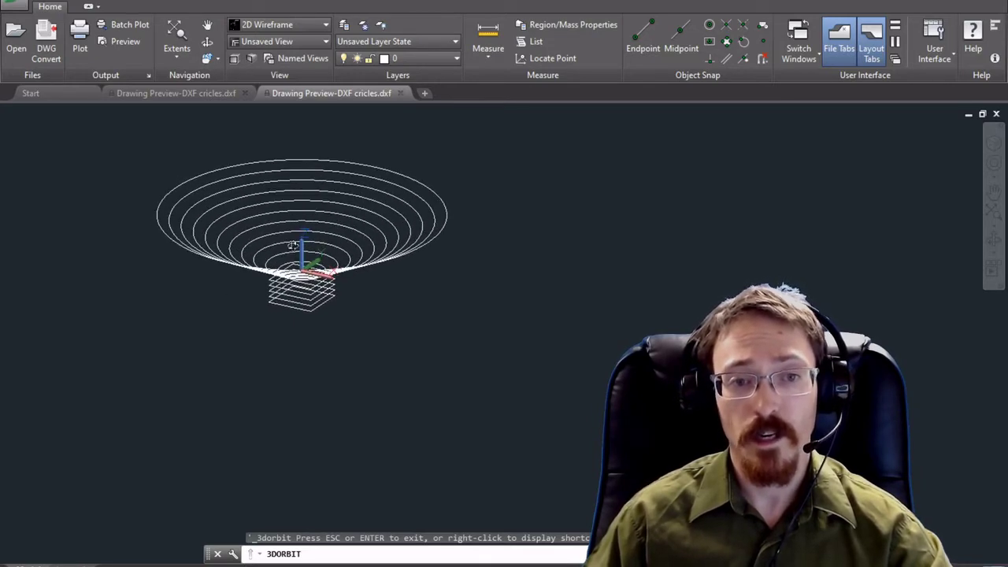
{"action": "scroll", "coordinate": [354, 260], "scroll_direction": "down", "scroll_amount": 2}
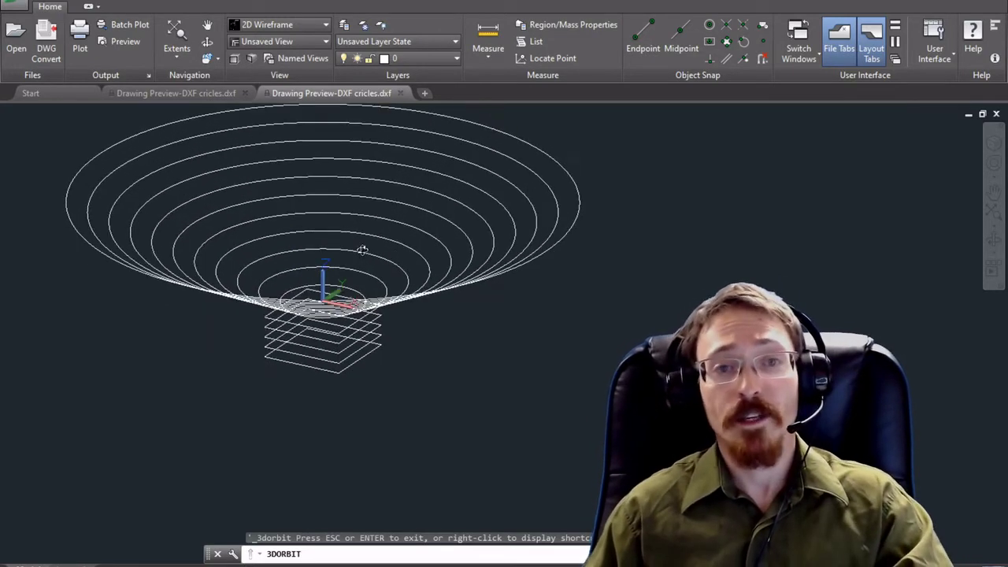